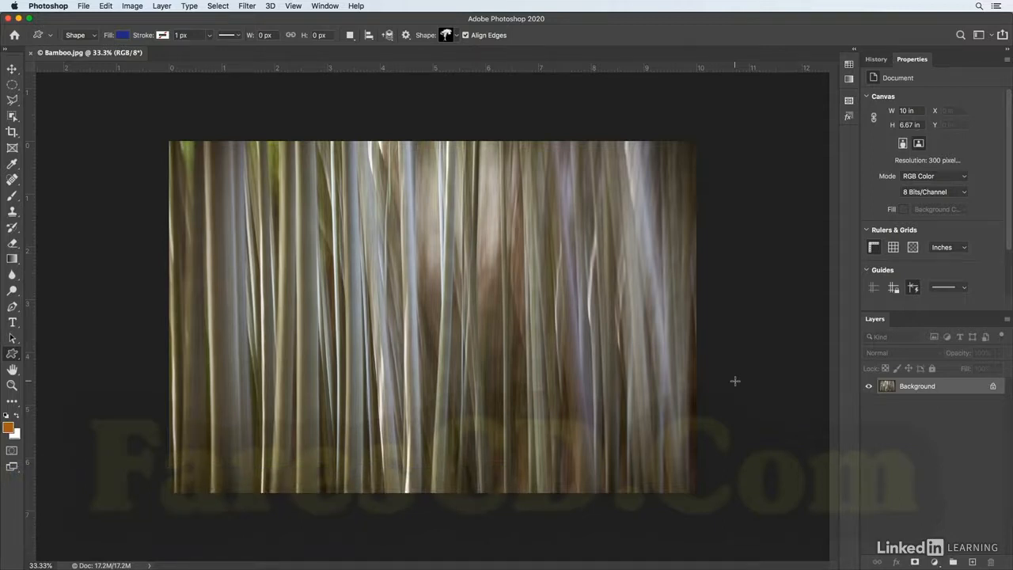
Change the ruler units to pixels and hide the rulers.
key("super+r")
key("super+r")
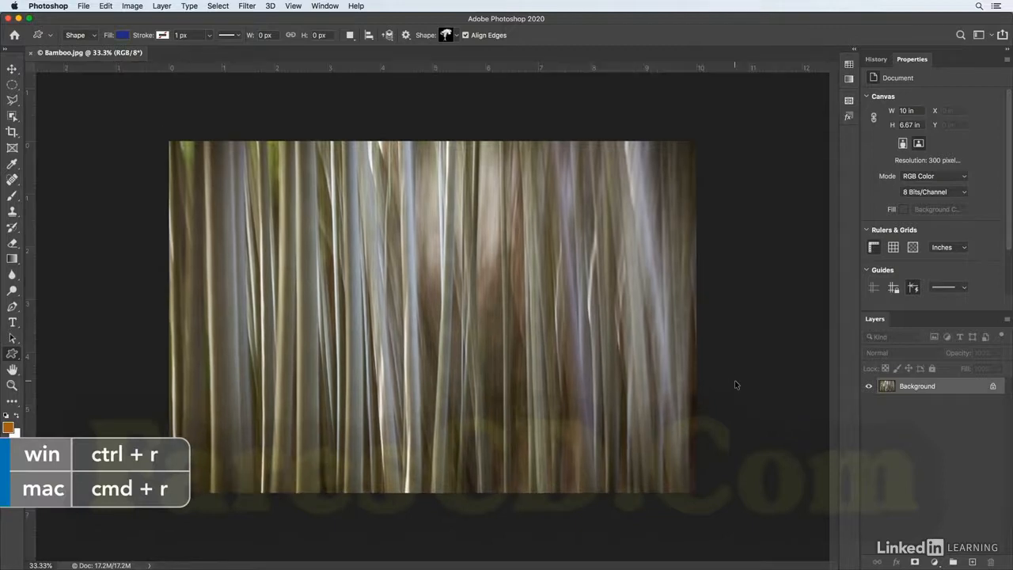
right_click(363, 70)
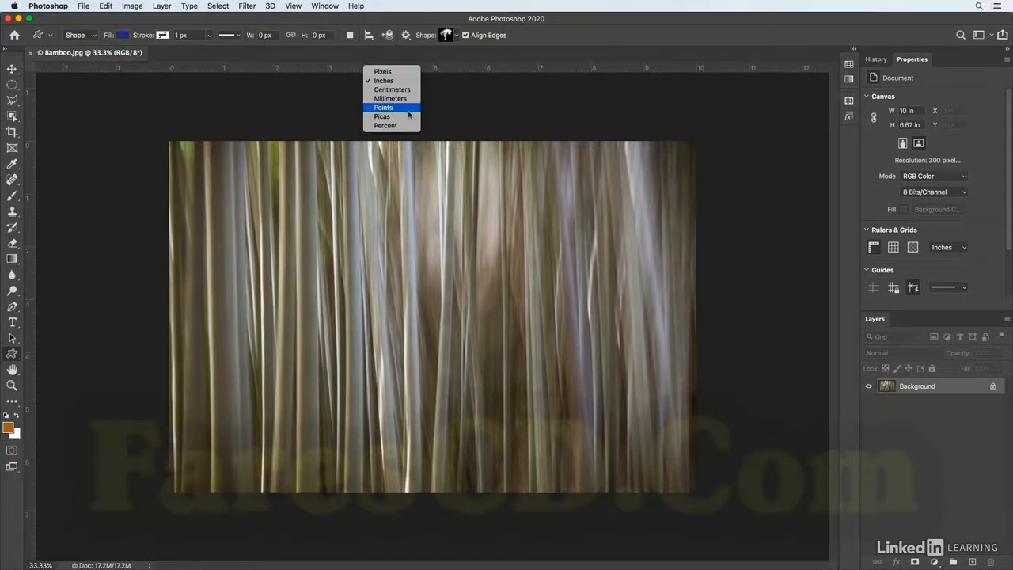
left_click(410, 72)
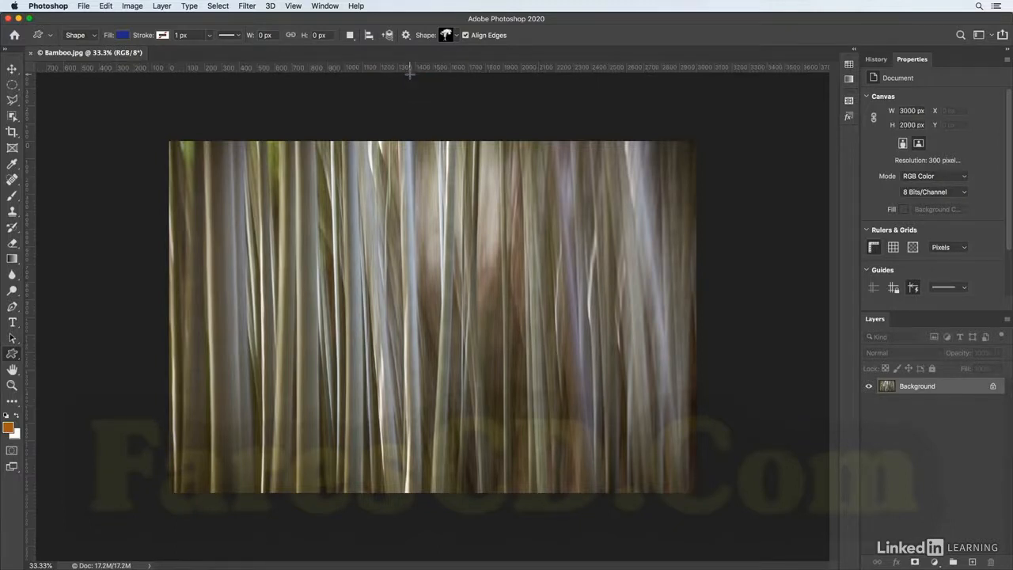
key("super+r")
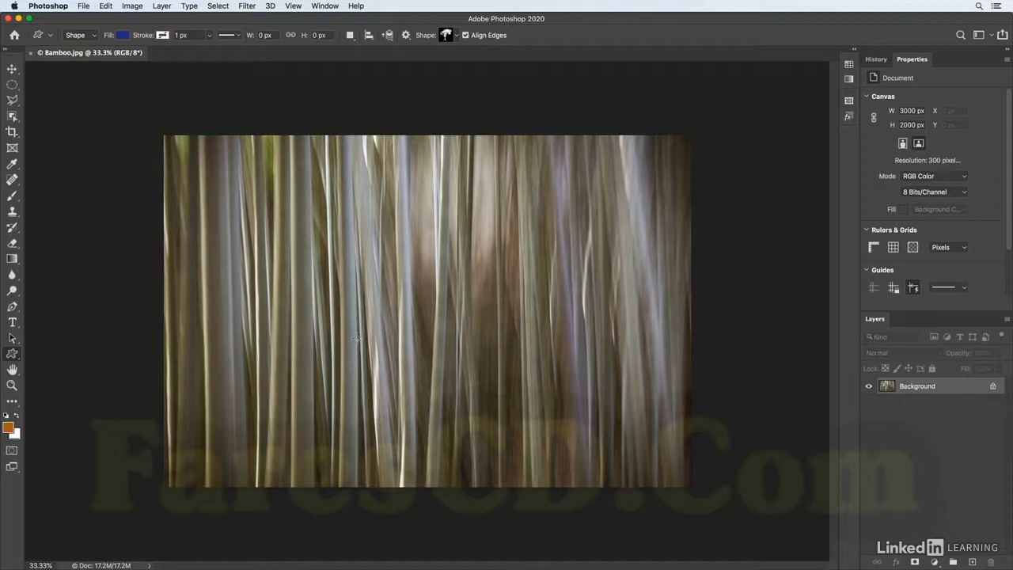
Start a new guide layout with 3 columns and 3 rows.
left_click(291, 5)
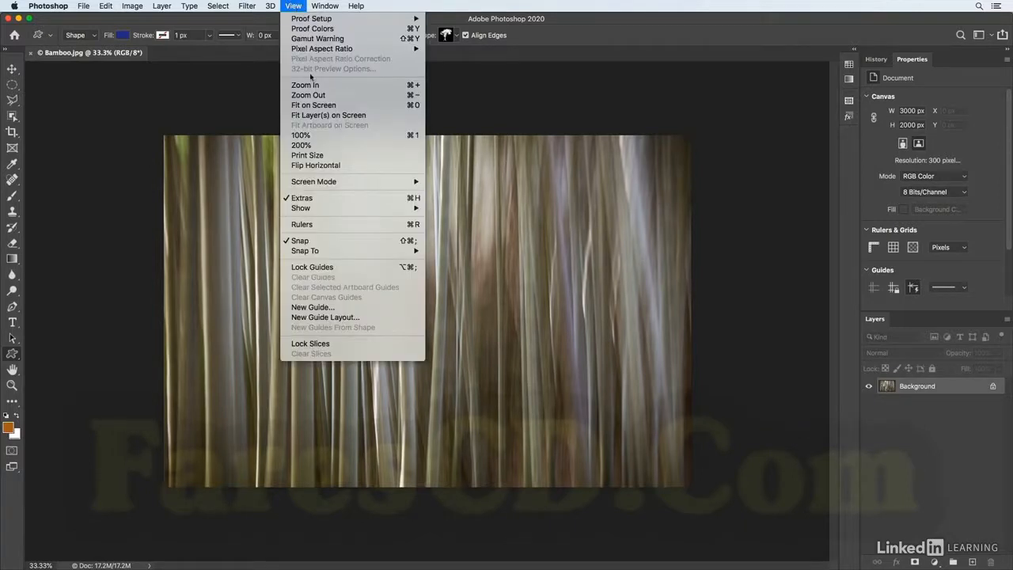
left_click(324, 317)
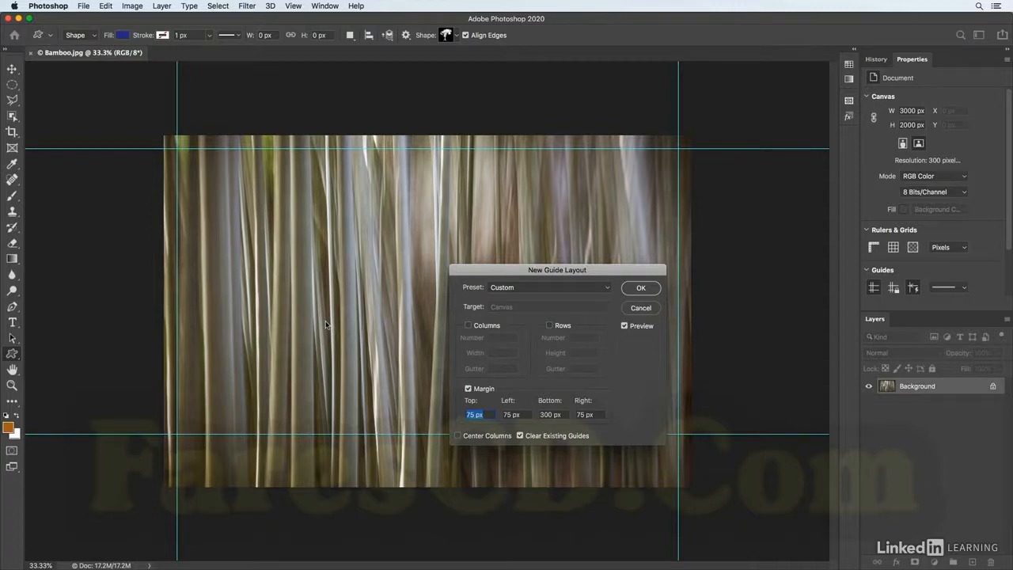
left_click(468, 325)
double_click(492, 337)
type("3")
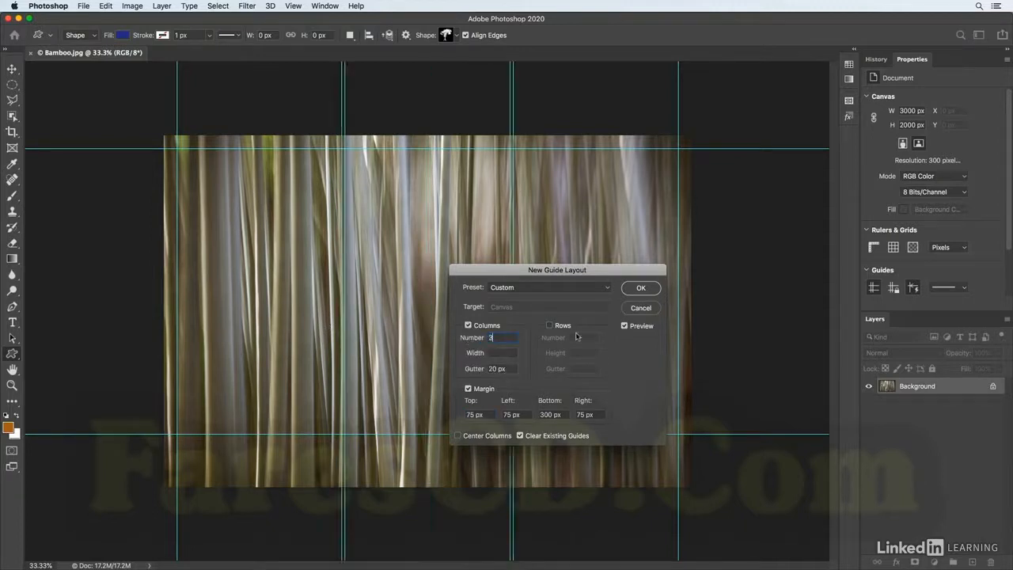
left_click(549, 325)
double_click(570, 337)
type("3")
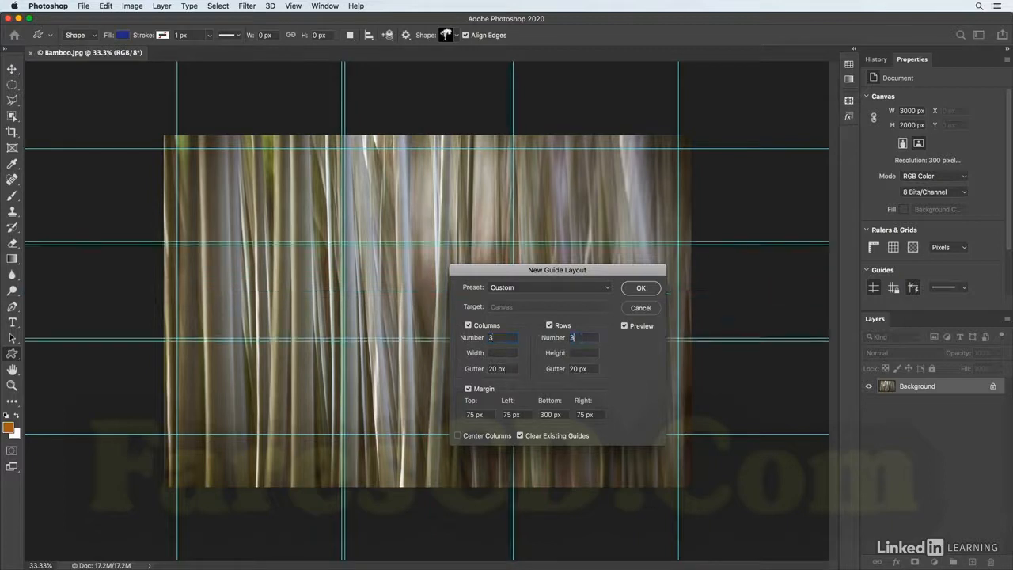
Set both the column gutter and the row gutter of the guide layout to 60 px.
double_click(496, 369)
type("60")
key("Tab")
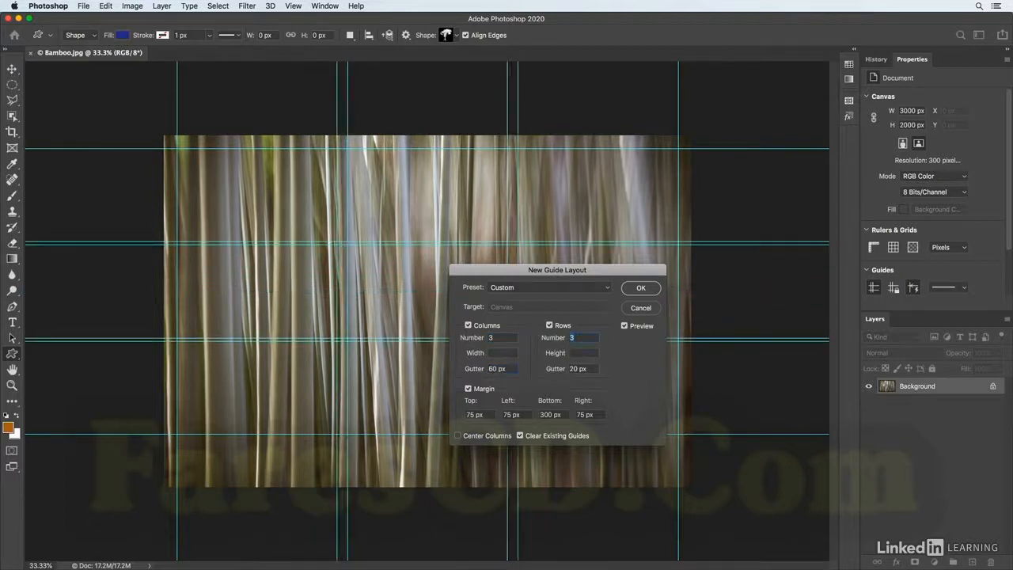
key("Tab")
key("Tab")
type("60")
key("Tab")
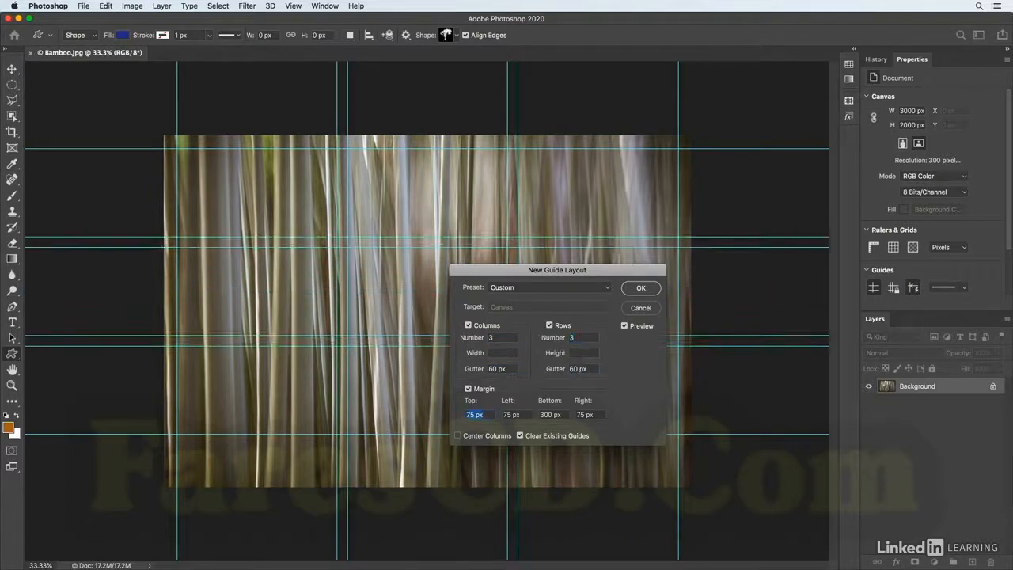
Set the guide layout's top, left, bottom and right margins to 60 px and apply the layout.
type("60")
key("Tab")
type("60")
key("Tab")
type("60")
key("Tab")
type("60")
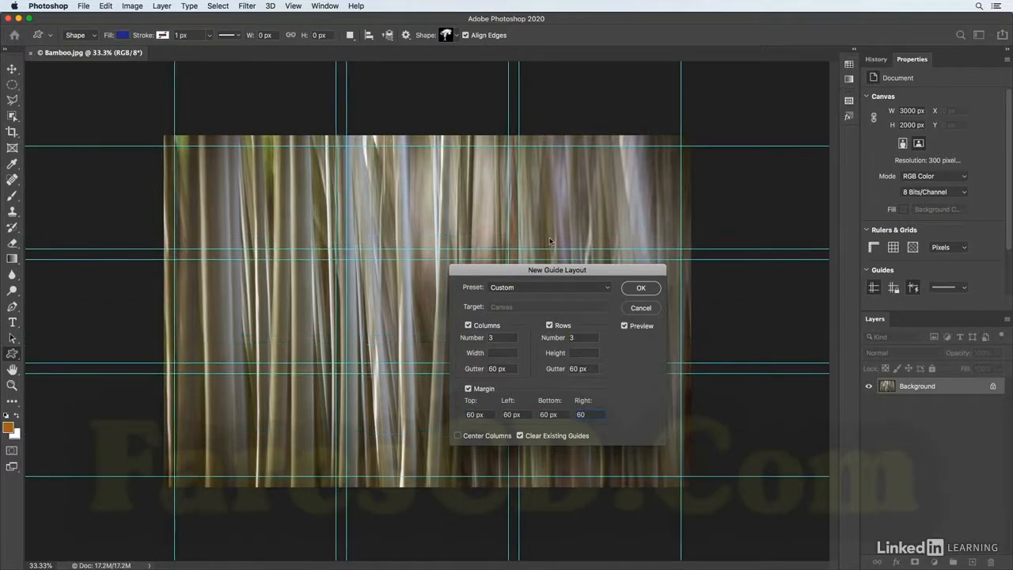
left_click(640, 292)
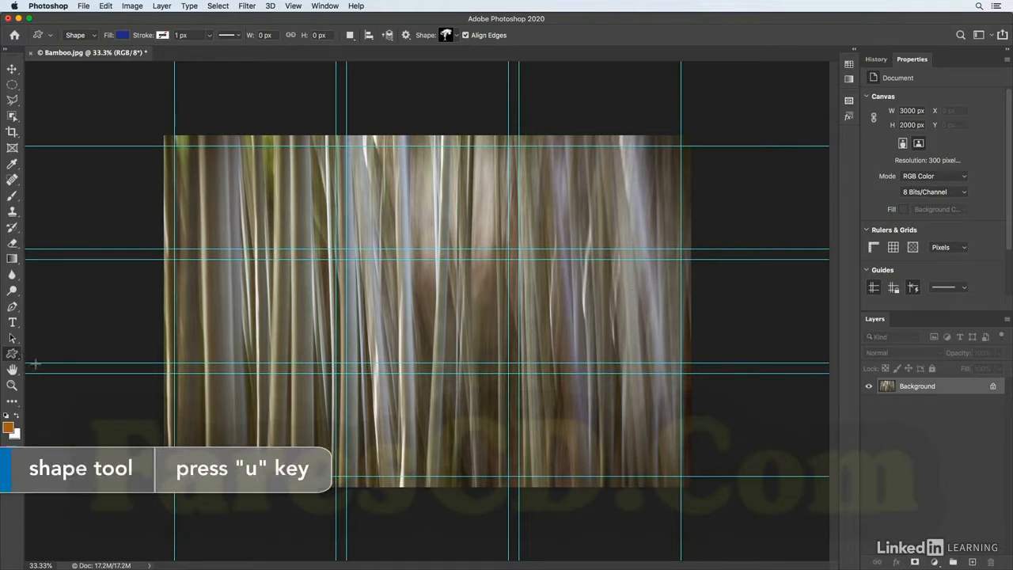
Draw a 920 × 587 px rectangle shape filling the top-left guide cell and convert it to a smart object.
left_click_drag(12, 354, 45, 352)
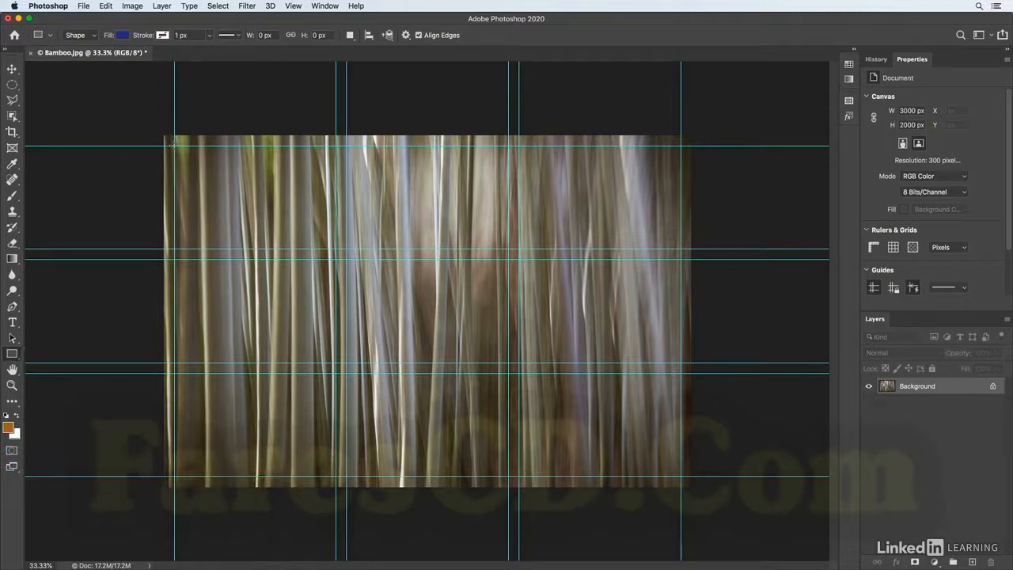
left_click_drag(174, 145, 337, 250)
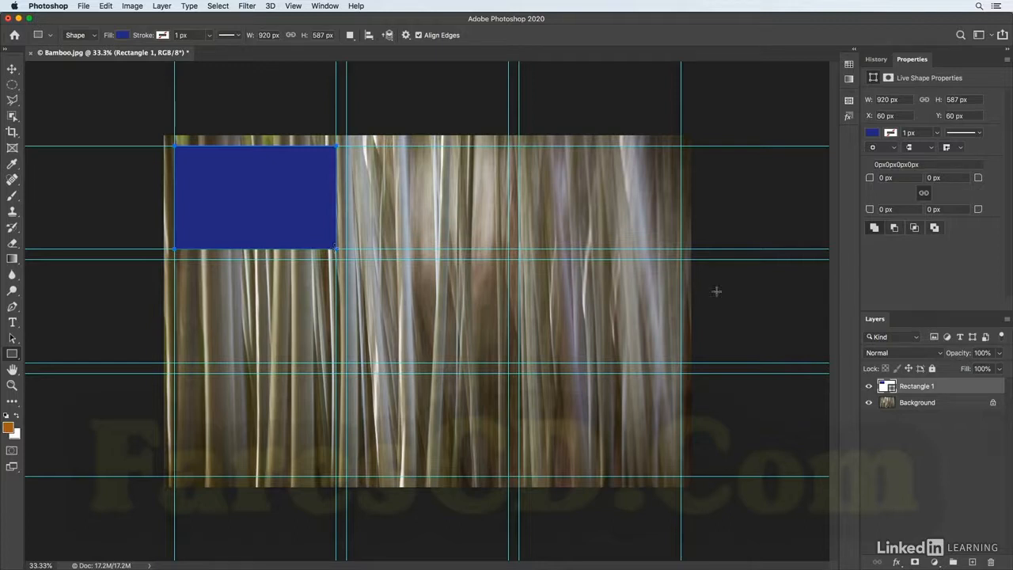
right_click(923, 391)
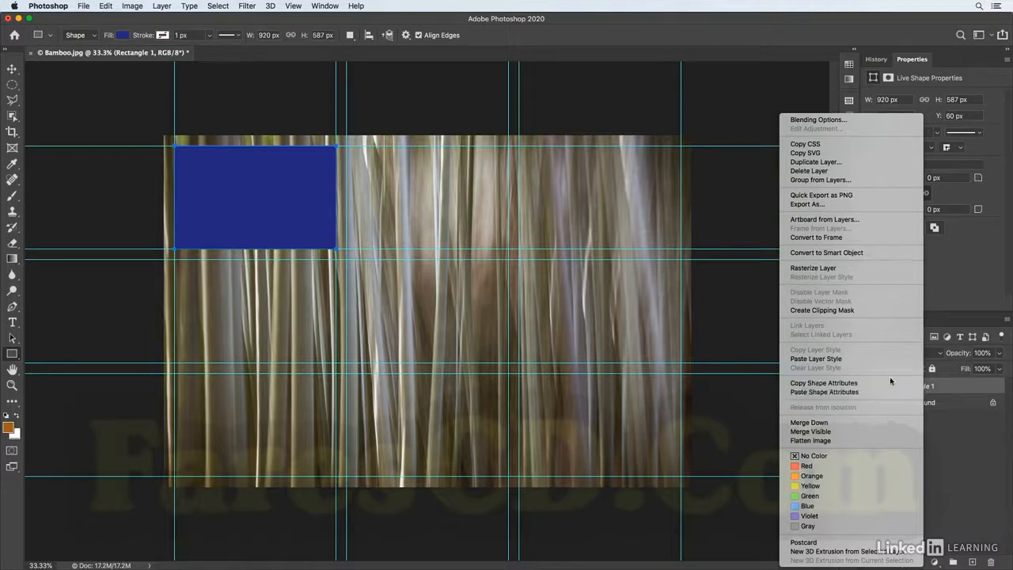
left_click(876, 253)
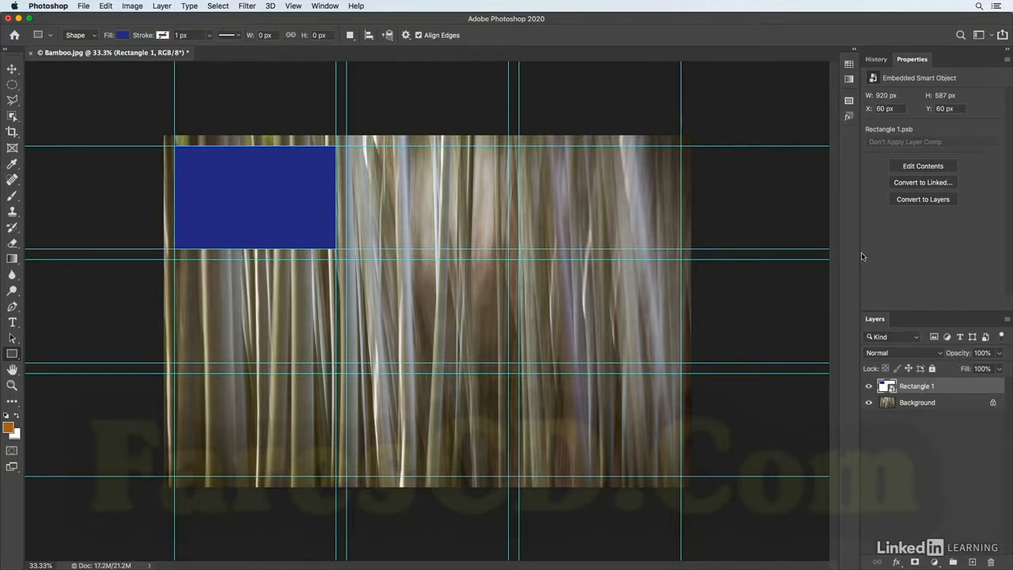
Duplicate the blue rectangle into the middle and right guide cells of the top row.
key("v")
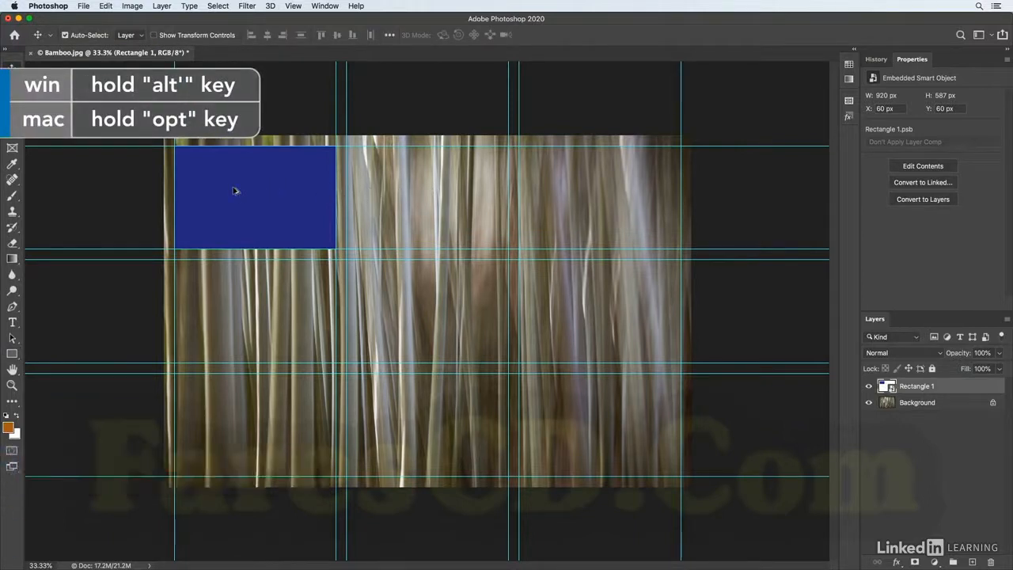
left_click_drag(235, 190, 405, 196)
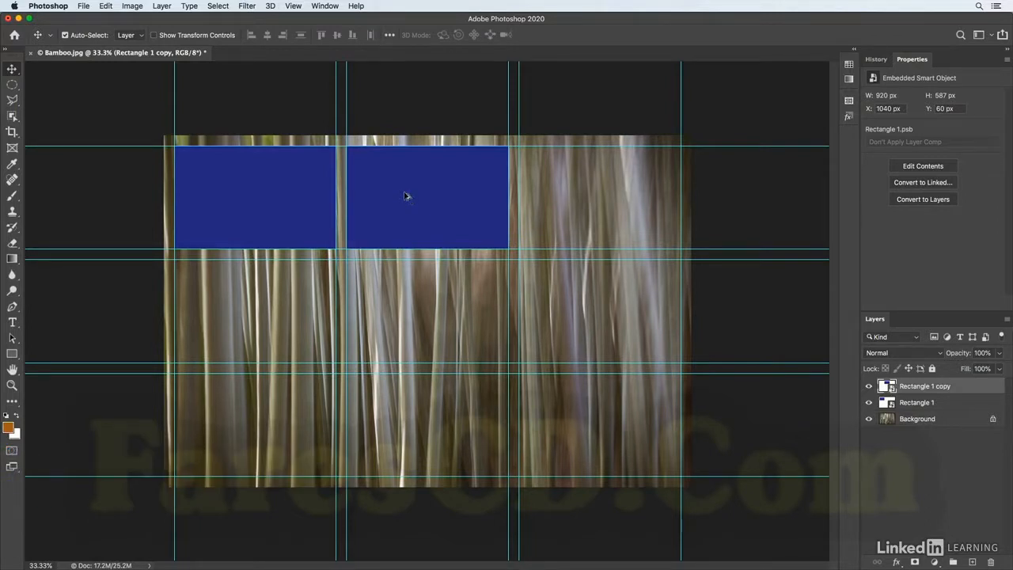
left_click_drag(405, 196, 581, 207)
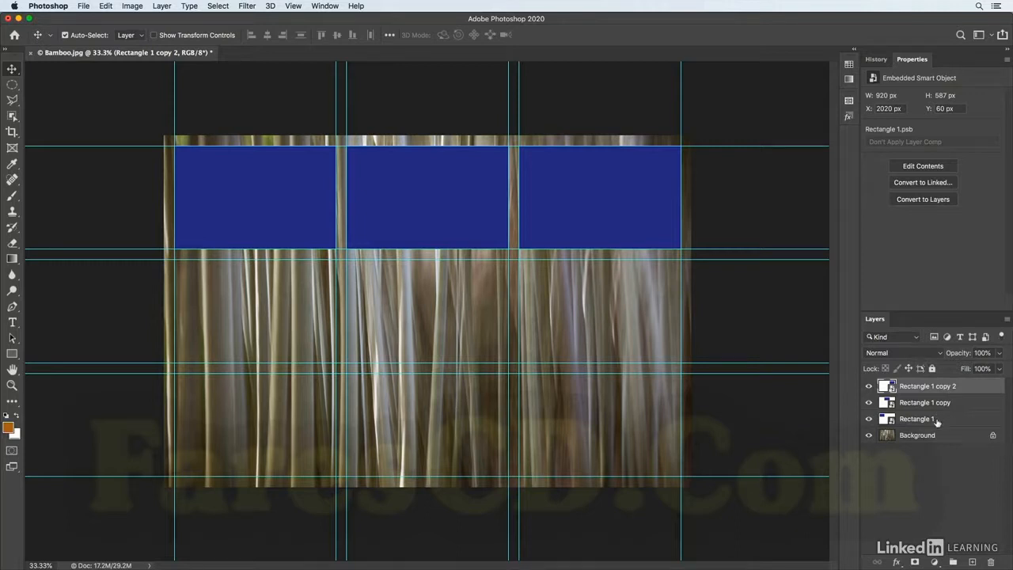
Duplicate the row of three rectangles into the middle and bottom rows of the guide grid.
left_click(937, 421, "shift")
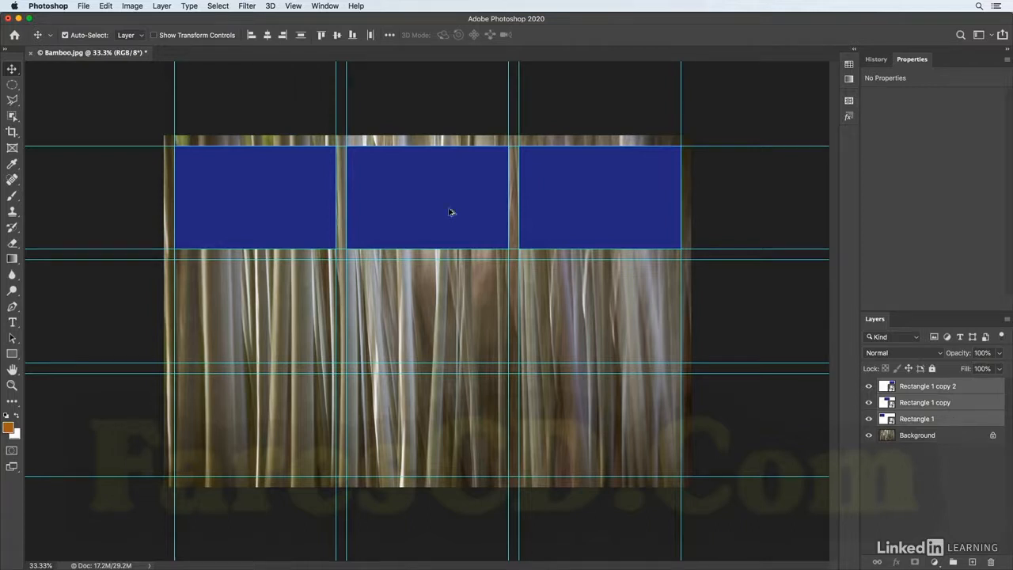
left_click_drag(450, 212, 441, 330)
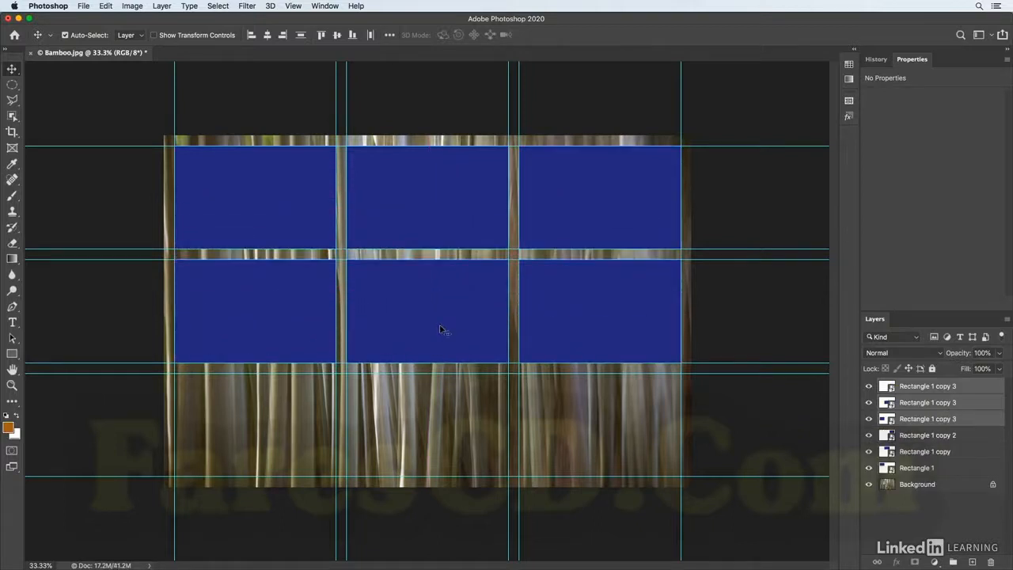
left_click_drag(441, 329, 421, 446)
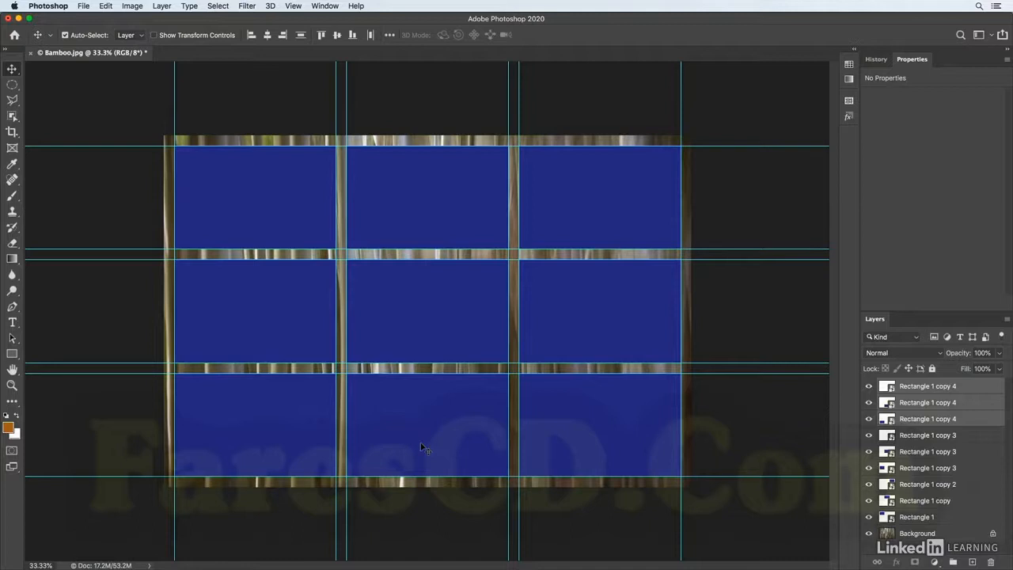
Group all nine rectangle layers.
left_click(962, 387)
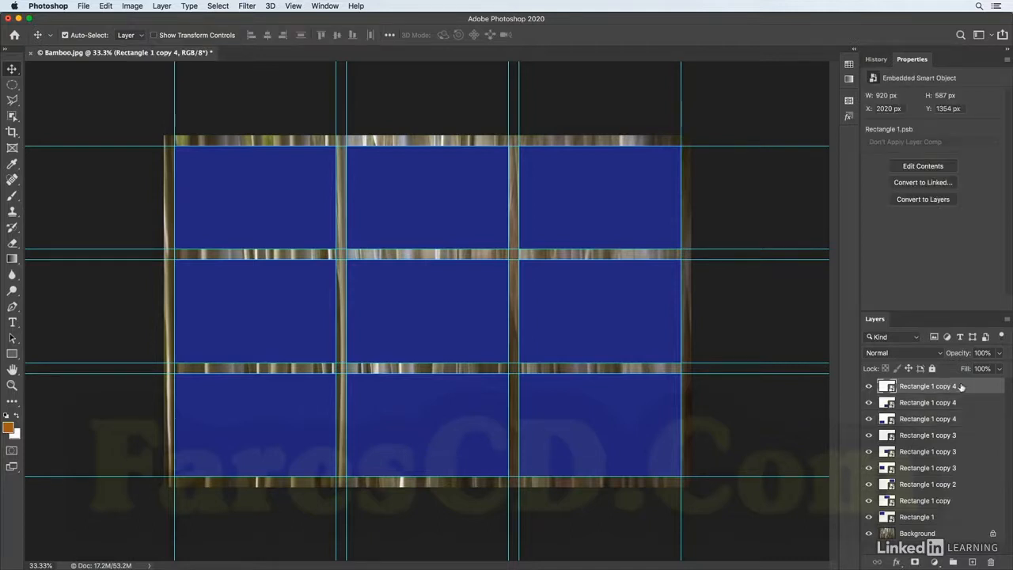
left_click(942, 522, "shift")
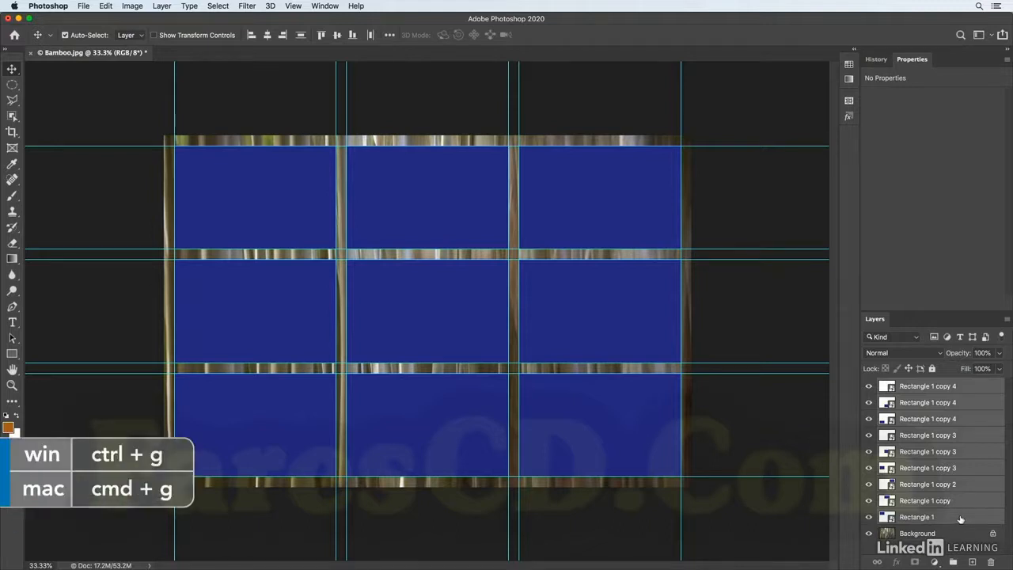
key("super+g")
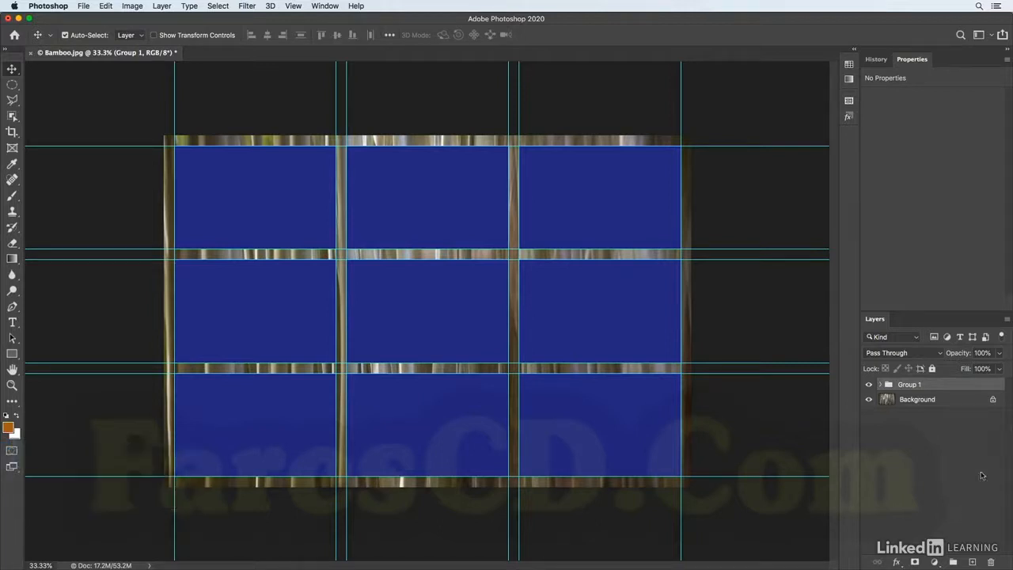
Unlock the Background layer and place it above the rectangle group, clipped to that group with a clipping mask.
left_click(994, 400)
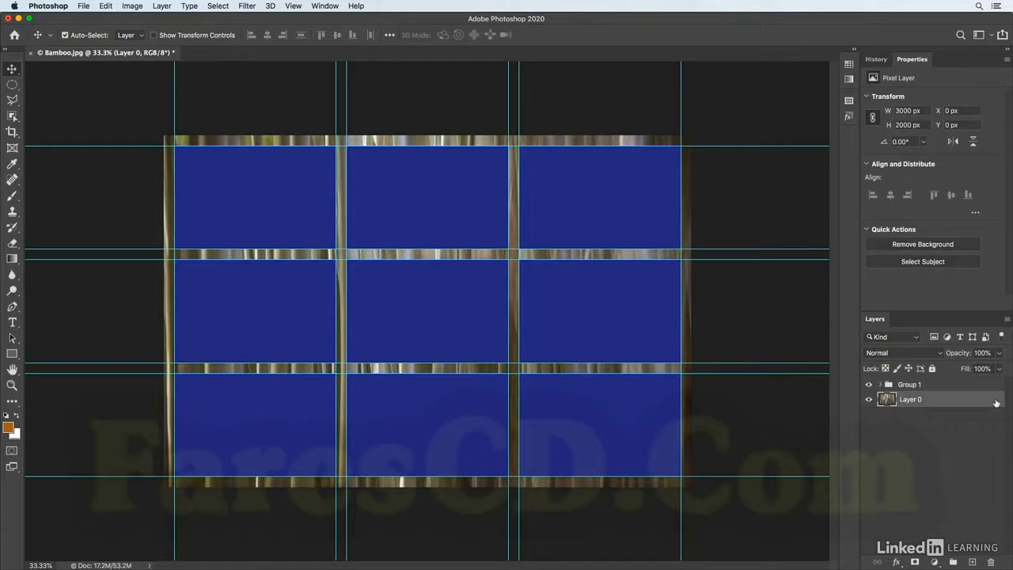
left_click_drag(994, 401, 994, 380)
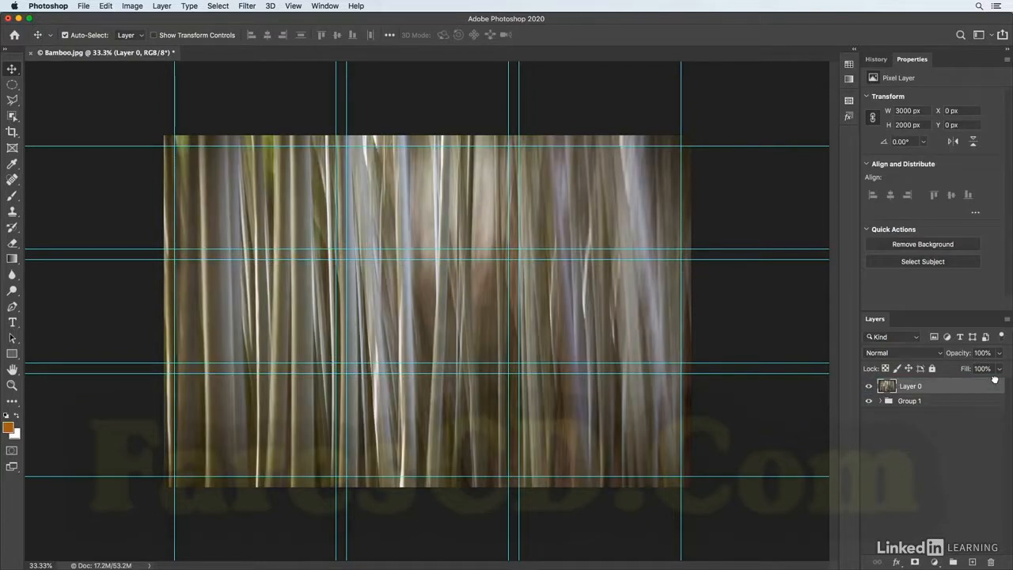
key("super+z")
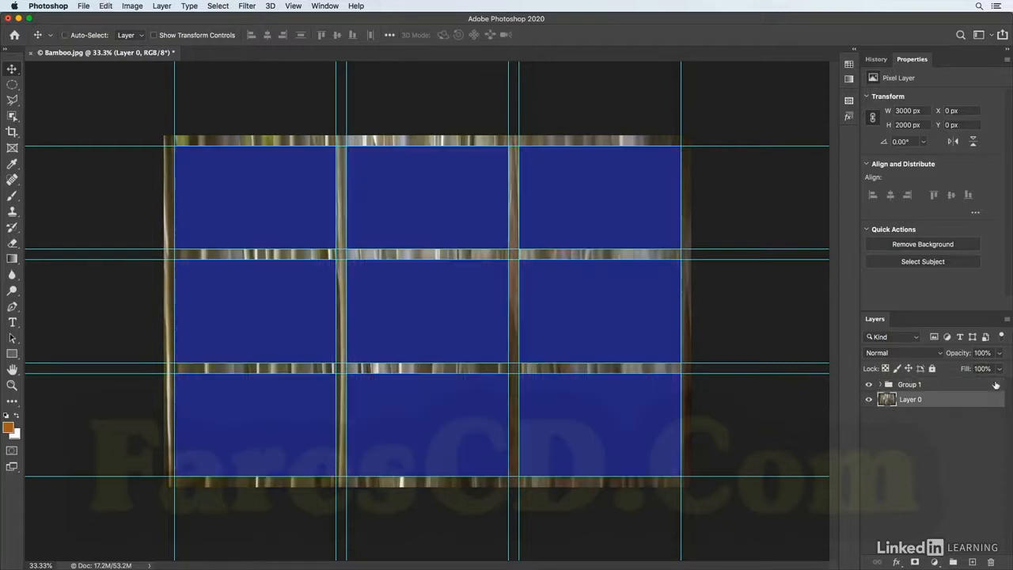
left_click_drag(989, 399, 994, 383)
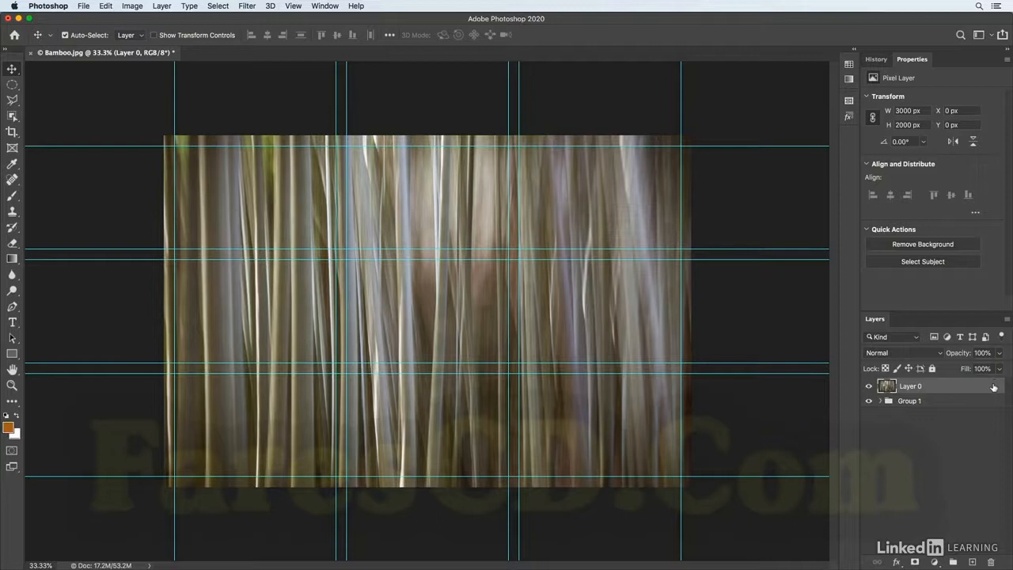
left_click(161, 5)
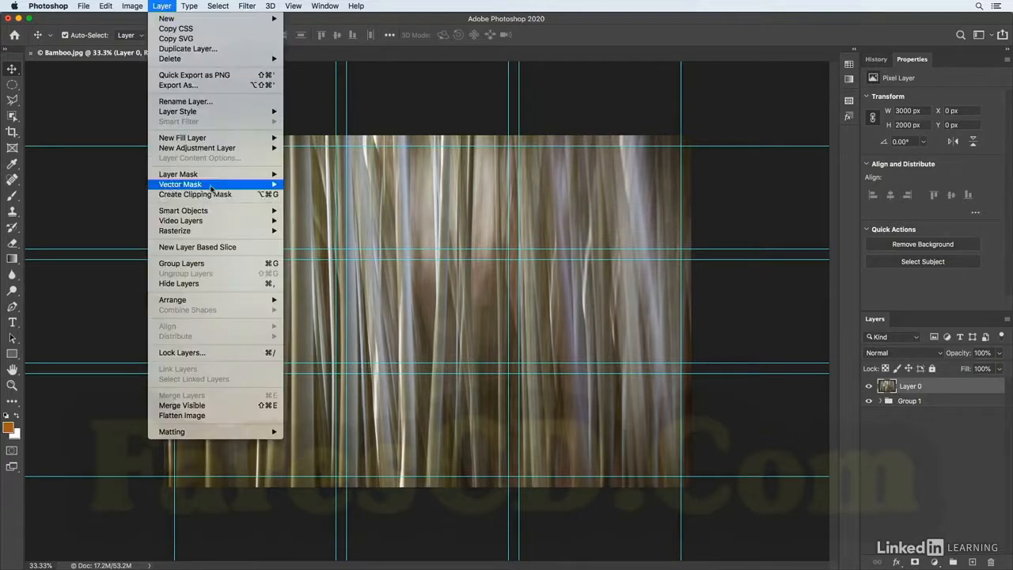
left_click(212, 195)
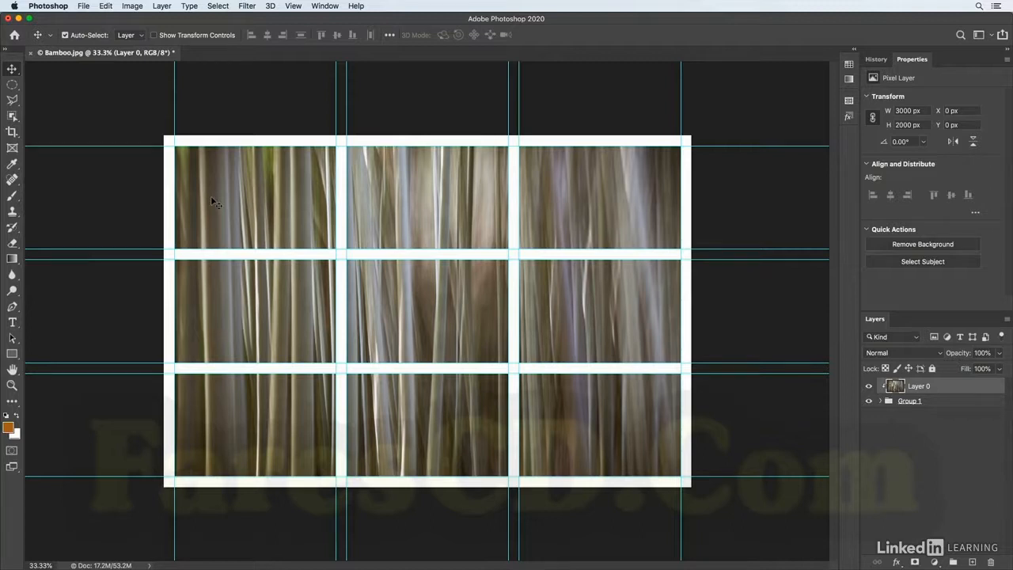
Open the contents of the Rectangle 1 copy 4 smart object and round its corners to 110 px, with the top-left corner unlinked at 1 px.
left_click(880, 401)
left_click(879, 401)
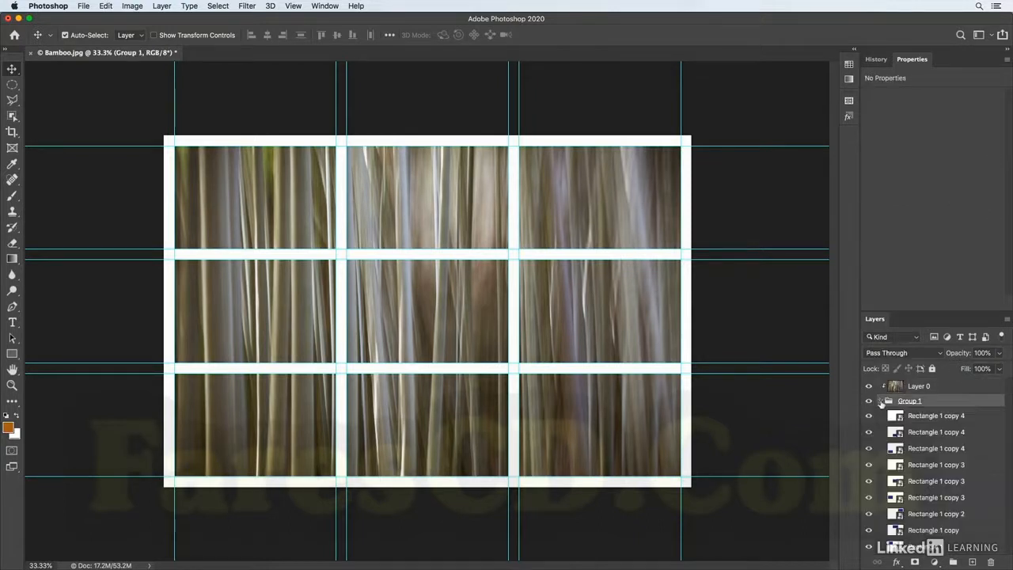
left_click(920, 418)
double_click(896, 417)
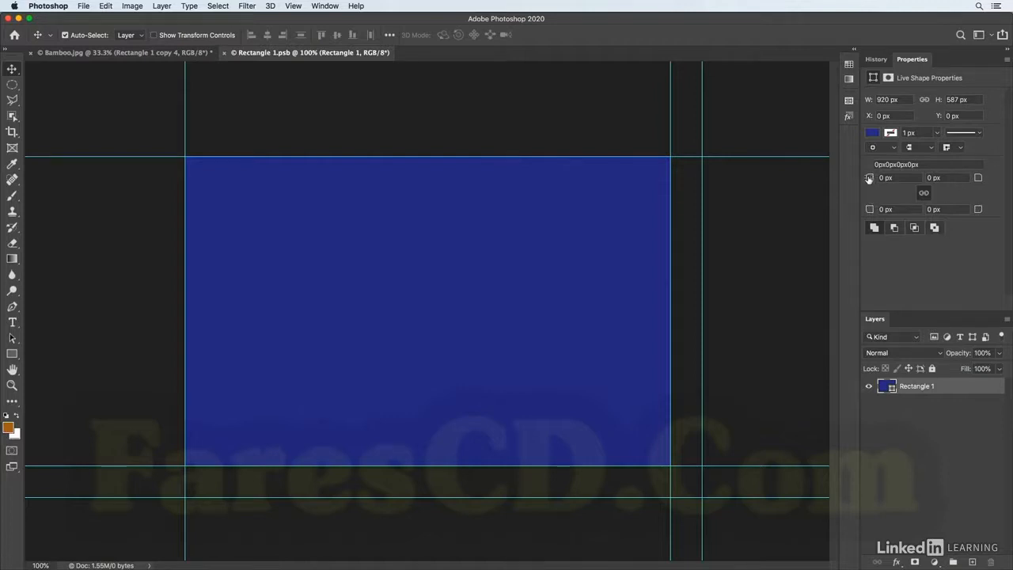
left_click_drag(870, 179, 928, 179)
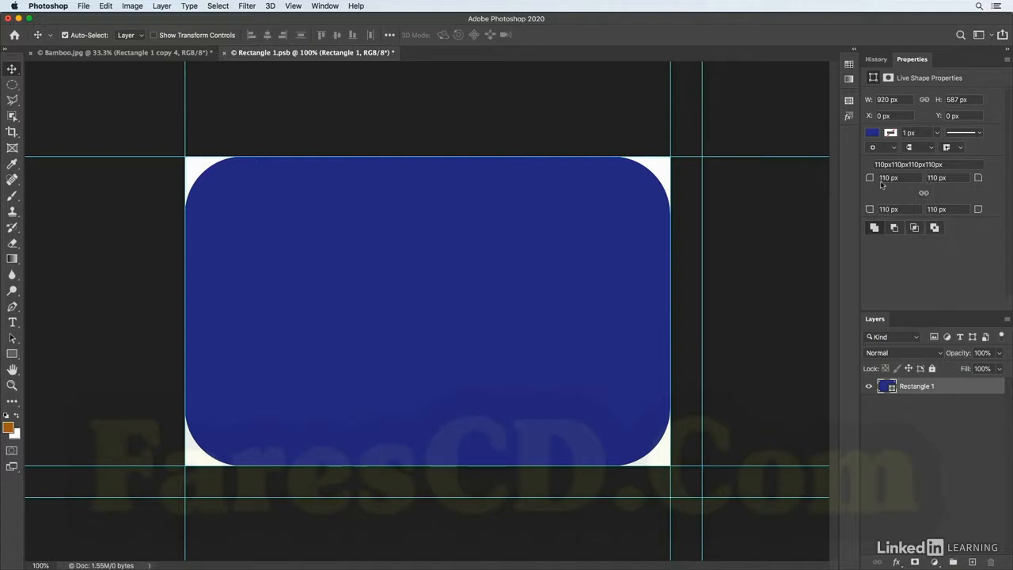
left_click_drag(871, 179, 691, 174)
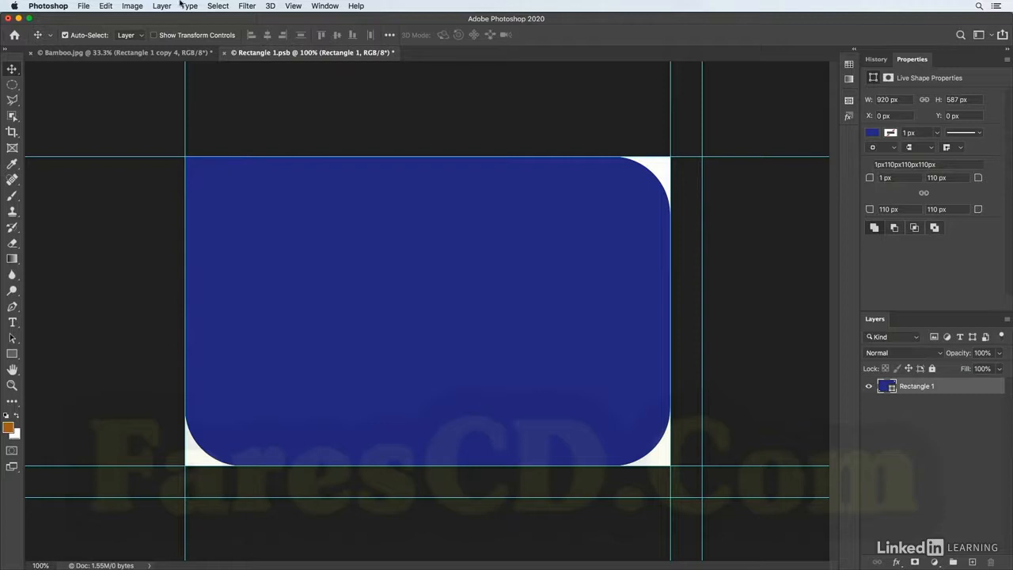
Save and close the edited rectangle smart object, and hide the guides in Bamboo.jpg.
left_click(79, 6)
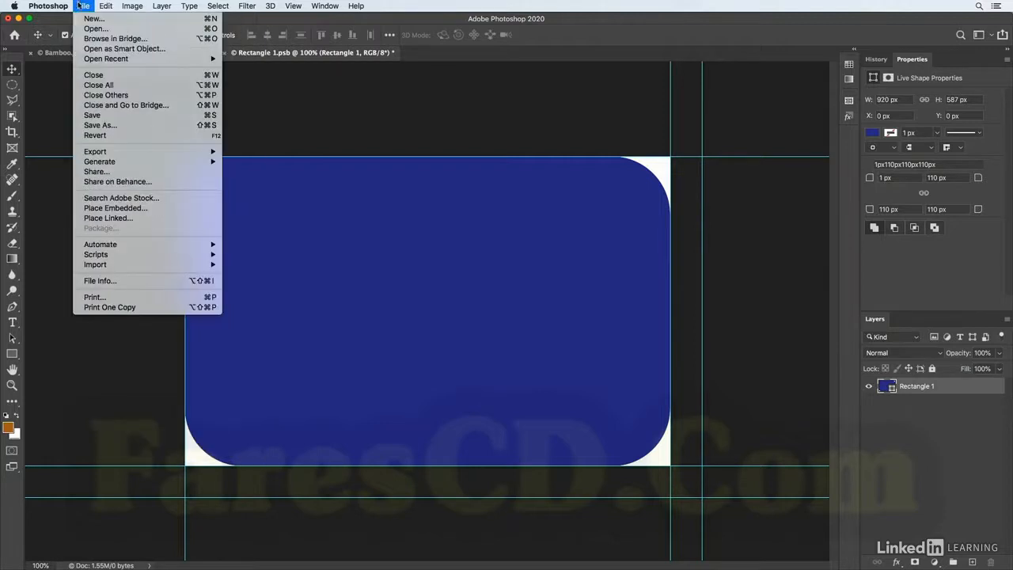
left_click(79, 121)
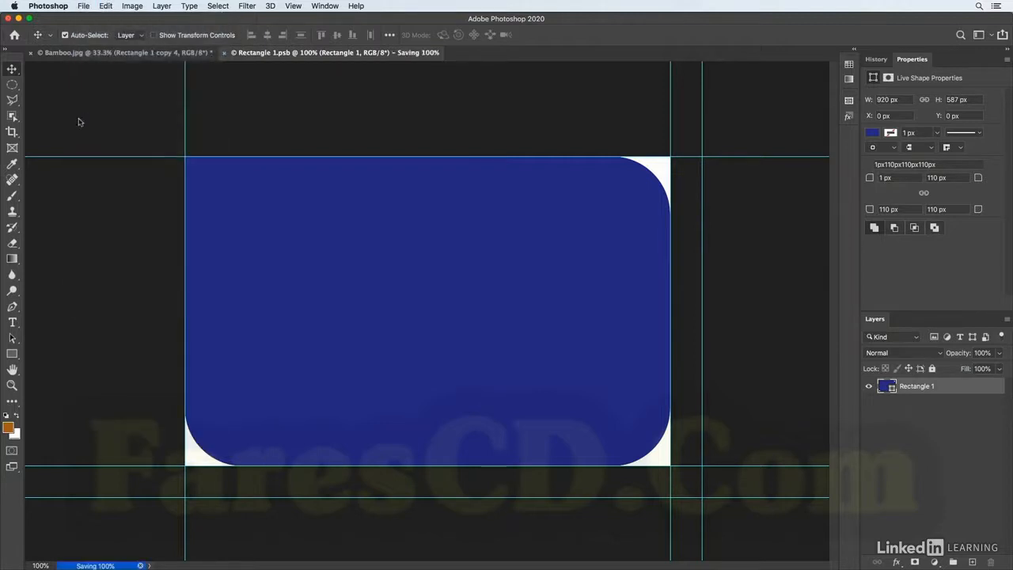
left_click(87, 6)
left_click(93, 74)
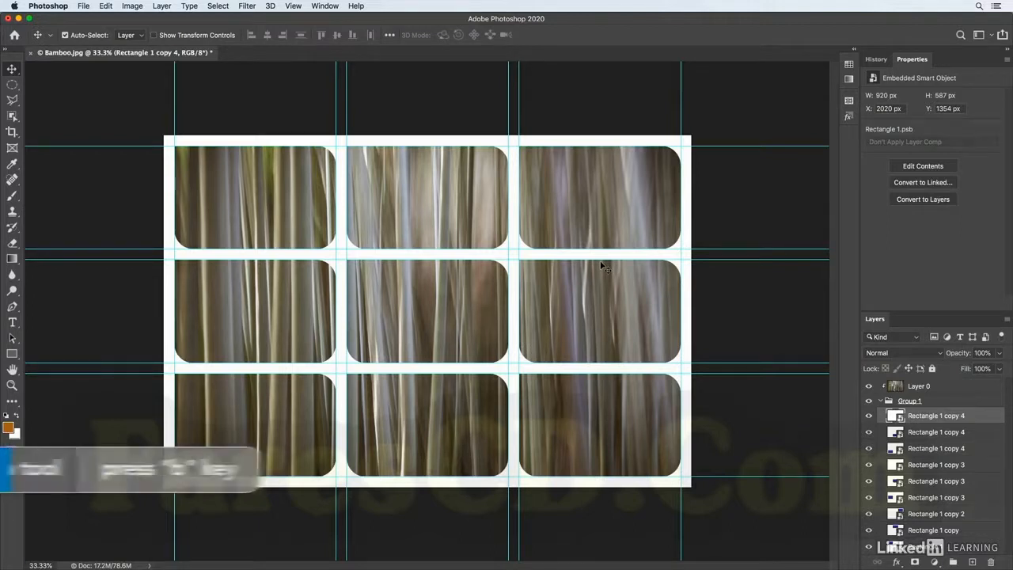
key("ctrl+semicolon")
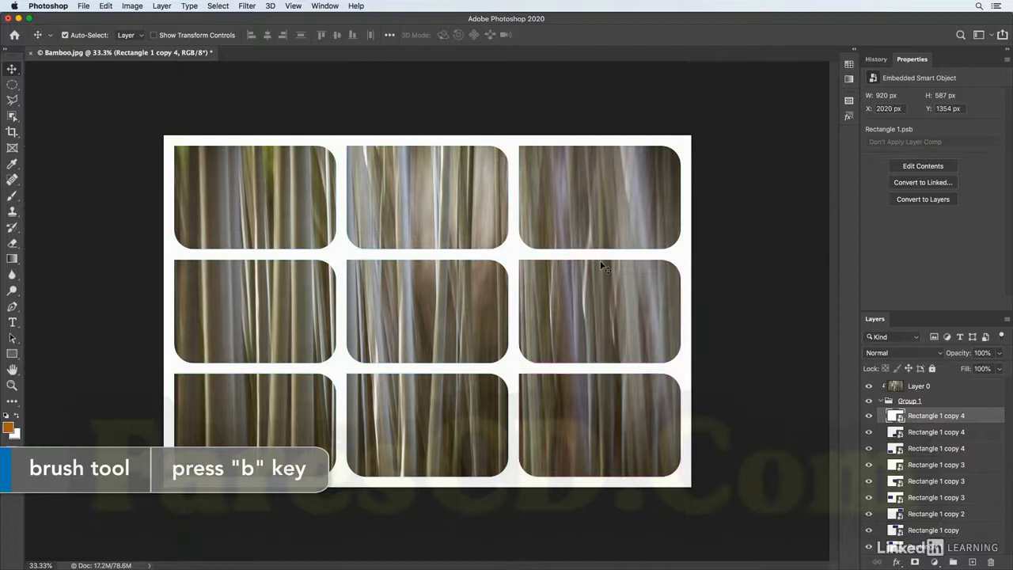